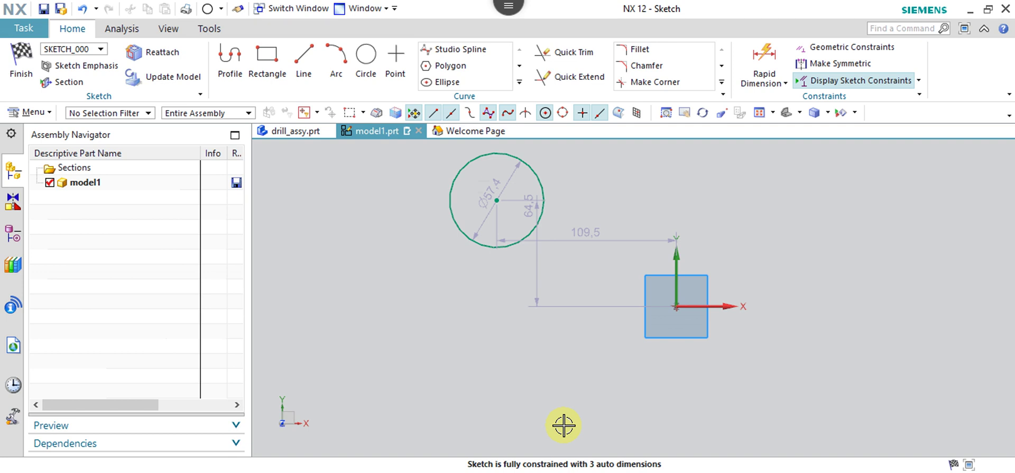
Start Pattern Curve from the expanded Curve gallery; it opens with Linear layout, count 2, 10 mm pitch
click(519, 82)
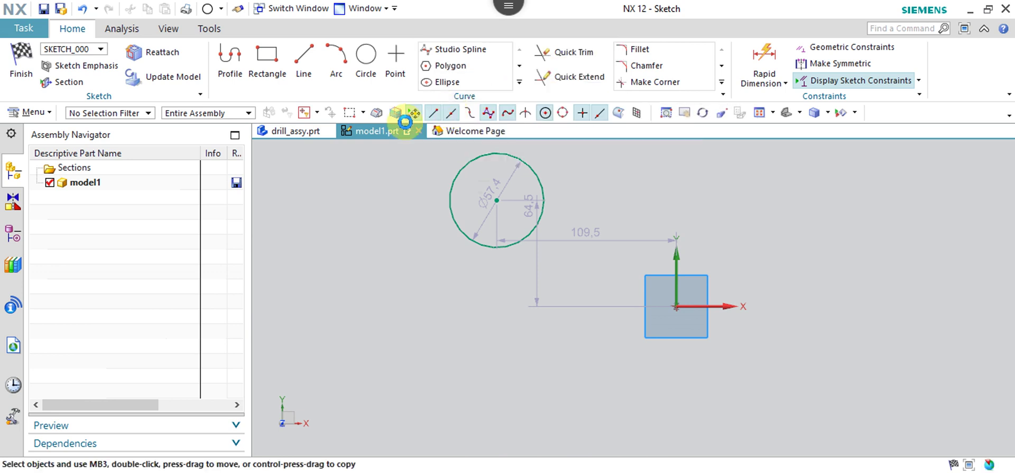
click(316, 132)
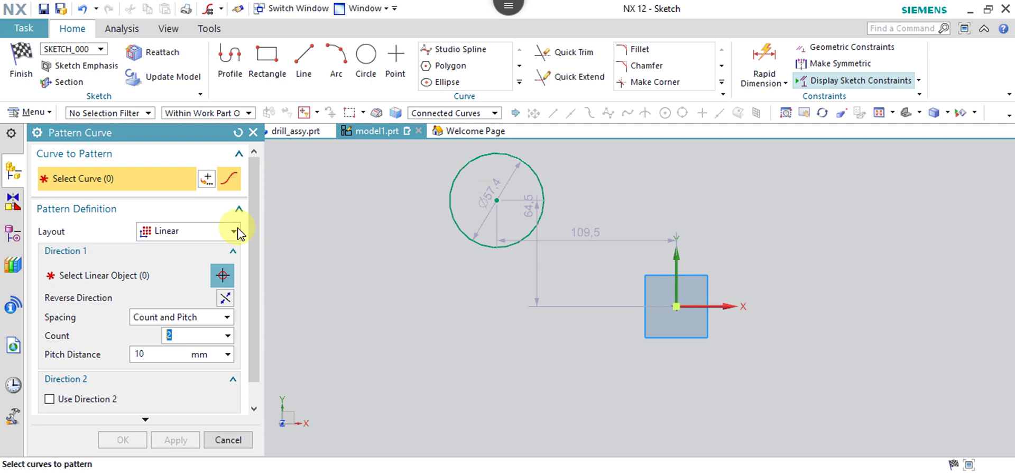
Switch the pattern layout to General and select the circle as the curve to pattern
click(234, 230)
click(192, 278)
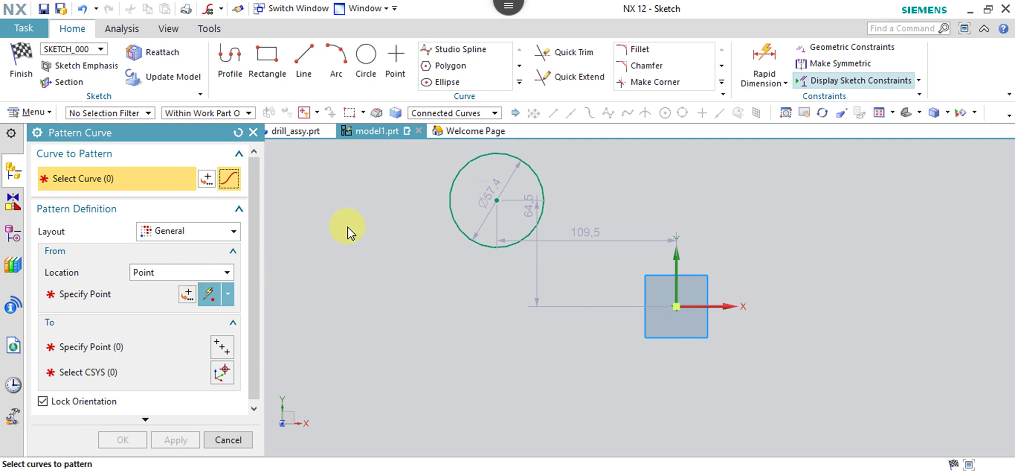
click(489, 157)
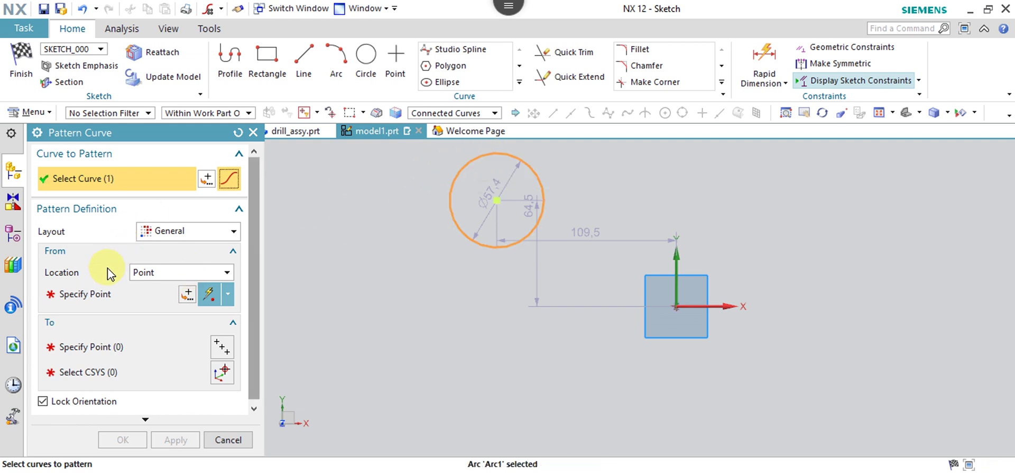
Set the sketch origin as the From point and place the first copy right of the square
click(79, 294)
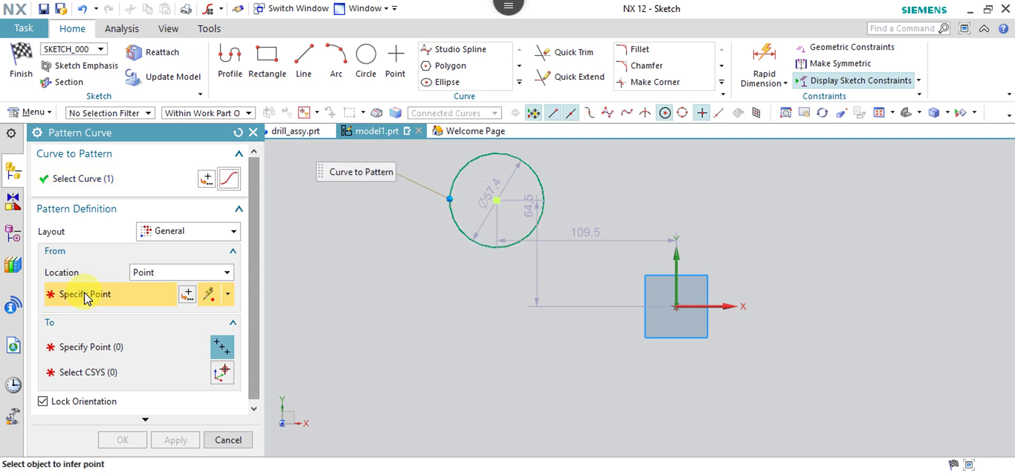
click(677, 306)
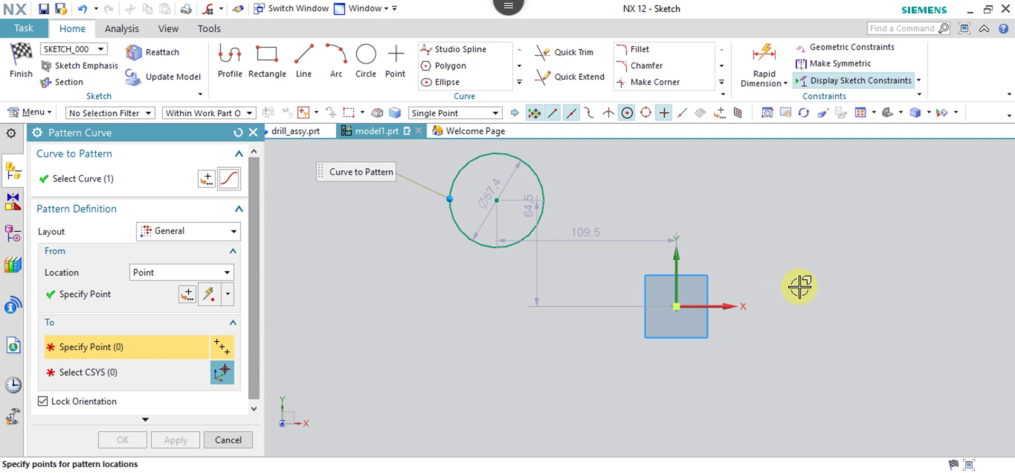
click(812, 303)
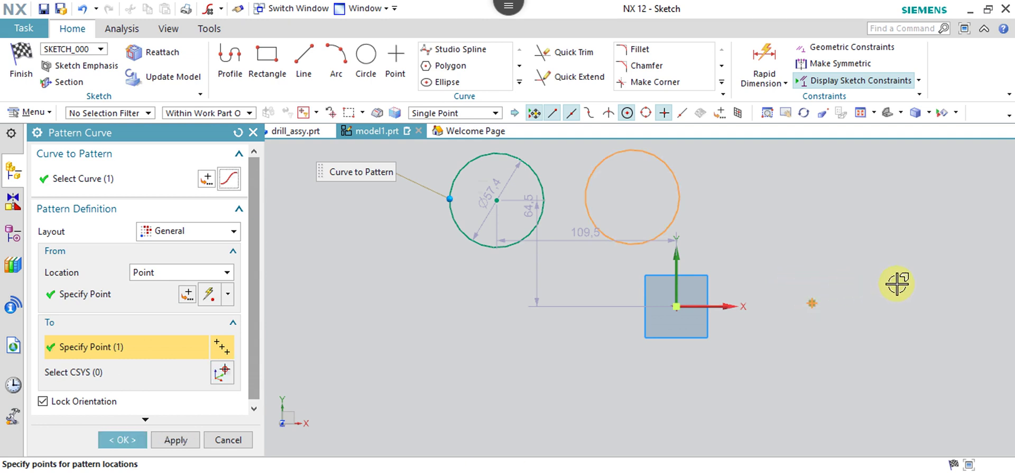
Preview copies above, upper right, lower right, below and left of the square, then cancel with Esc
click(921, 248)
scroll(709, 317, down, 3)
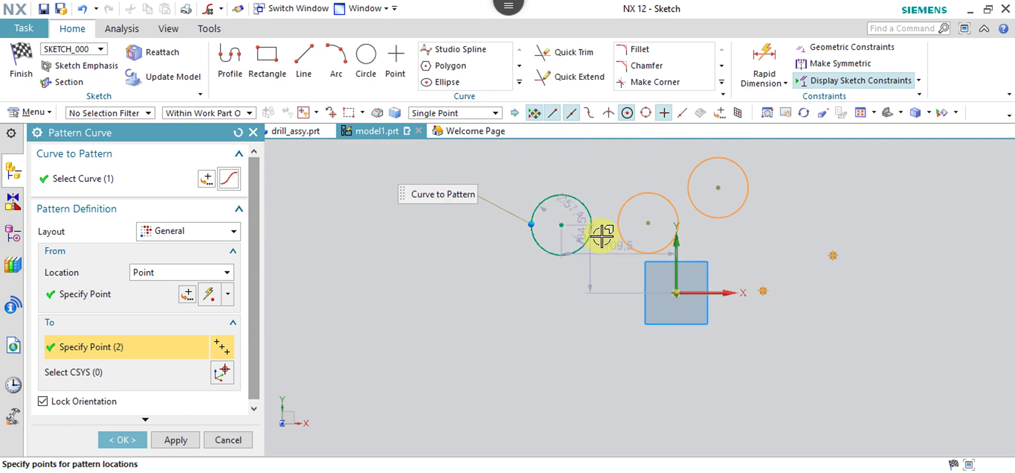
click(893, 208)
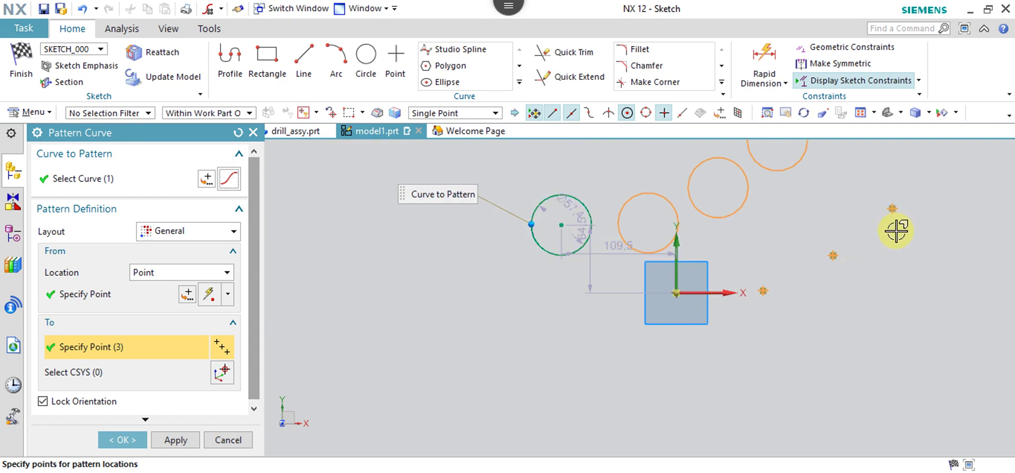
click(884, 340)
click(571, 362)
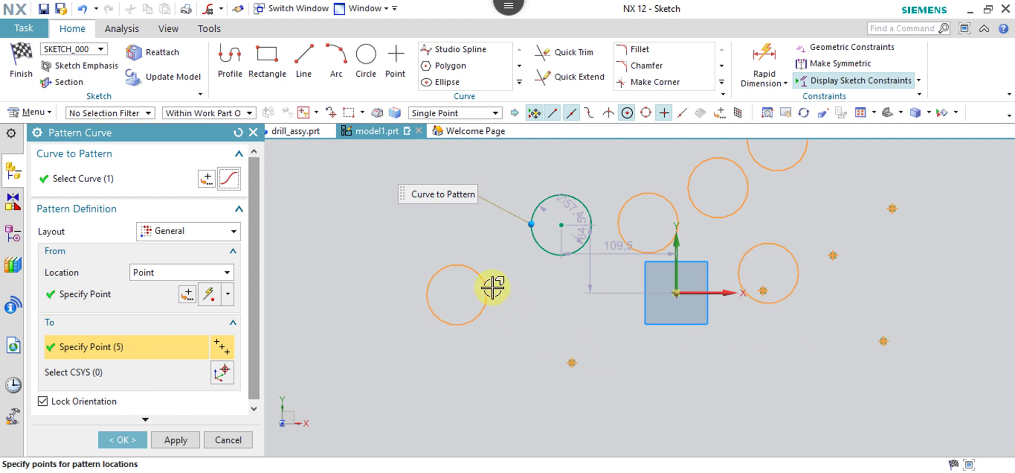
click(399, 229)
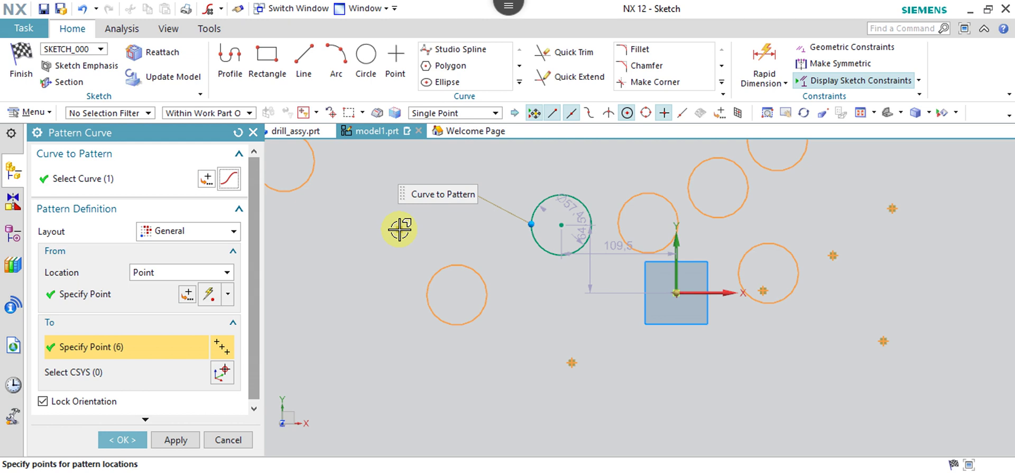
key(Escape)
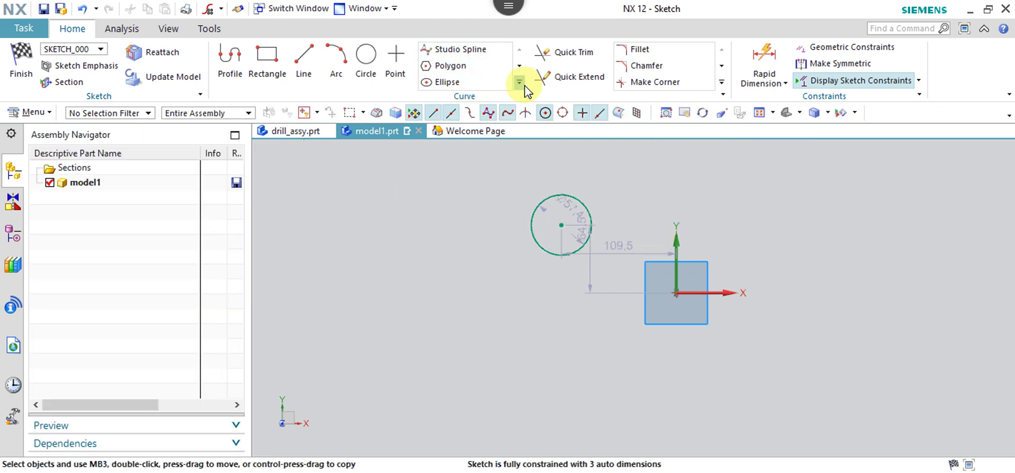
Reopen Pattern Curve with General layout, reselect the circle, and activate the From point
click(520, 81)
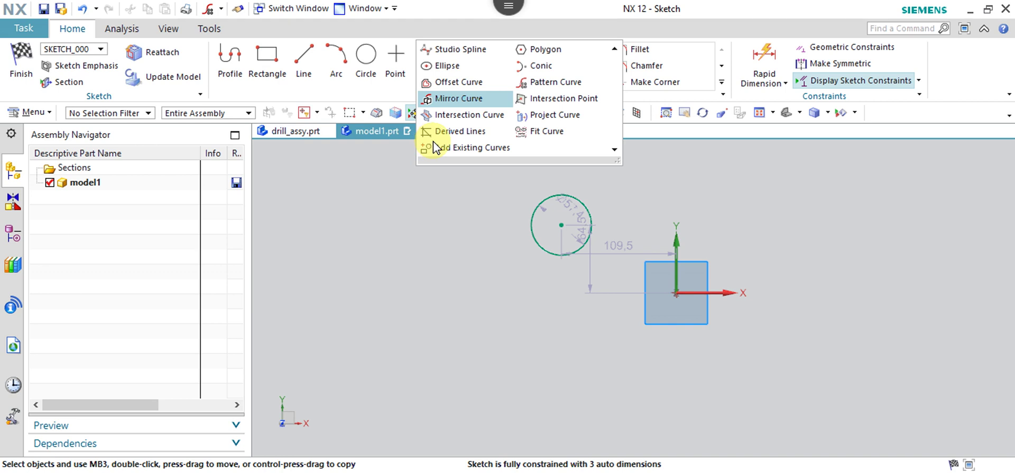
click(538, 84)
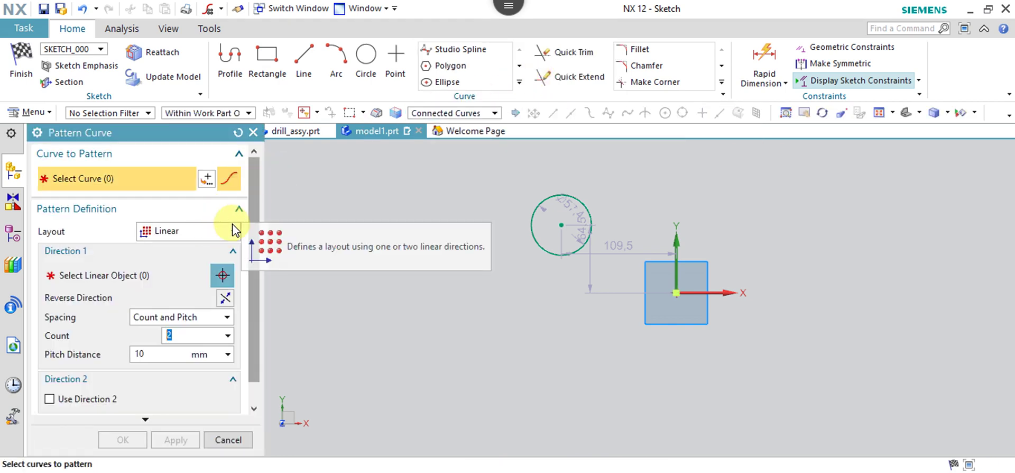
click(233, 231)
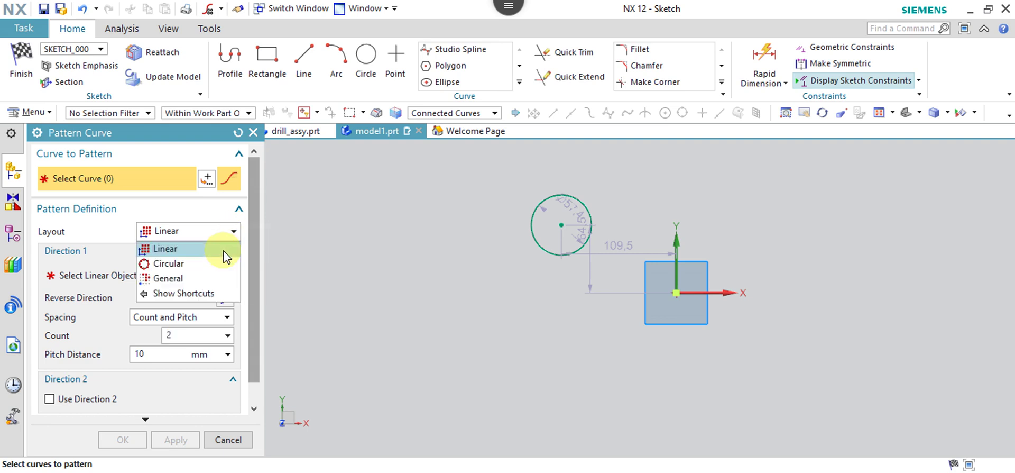
click(211, 280)
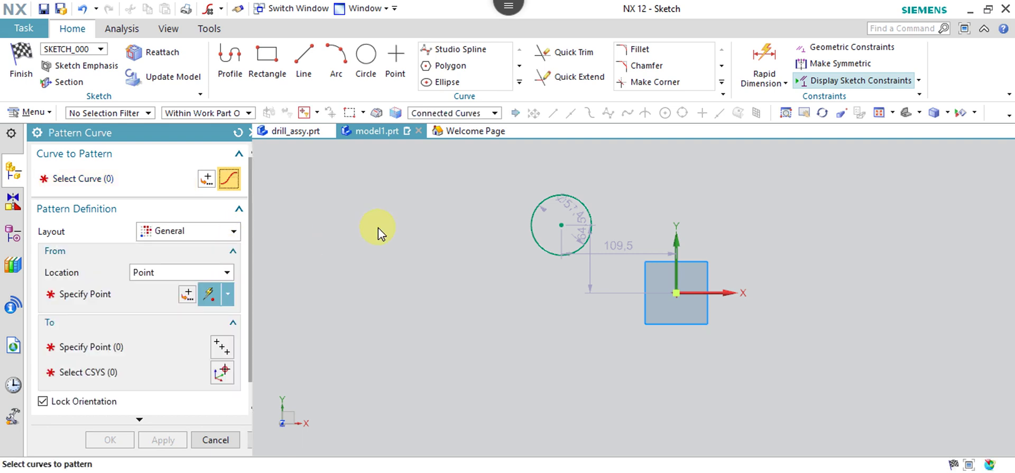
click(547, 196)
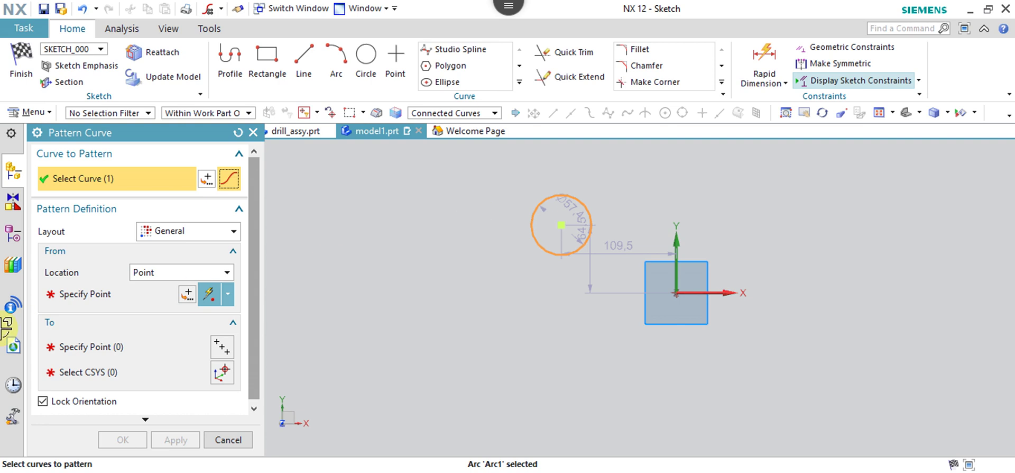
click(87, 297)
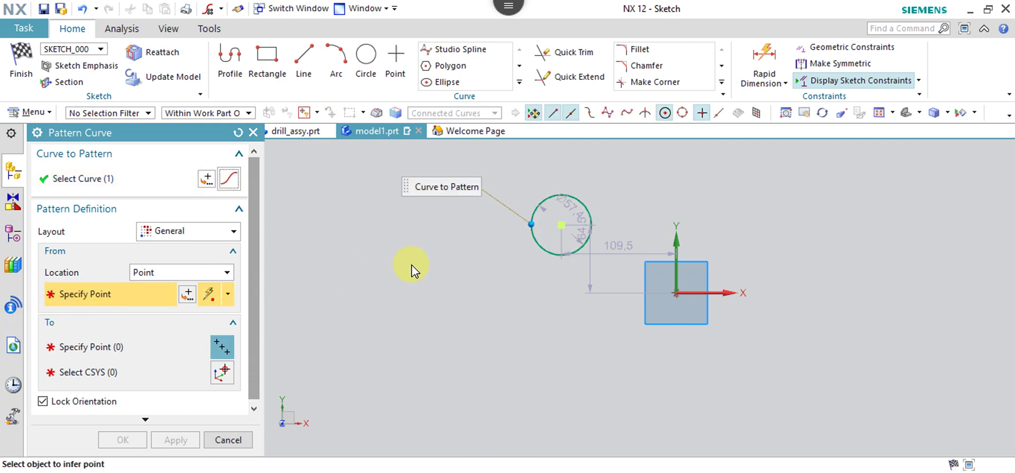
Use the circle centre as origin and add copy locations right of and below the square
click(560, 225)
click(739, 224)
click(684, 369)
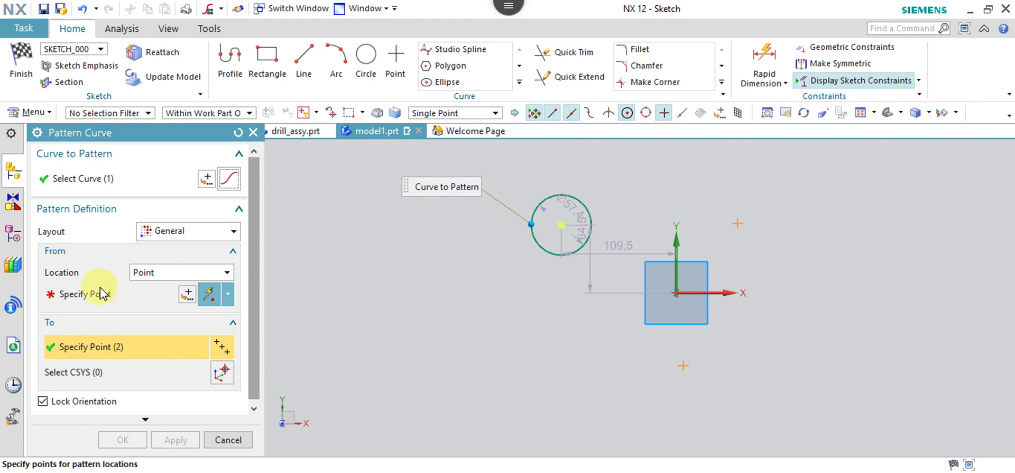
Re-pick the circle centre as the From point, then cancel the pattern
click(90, 294)
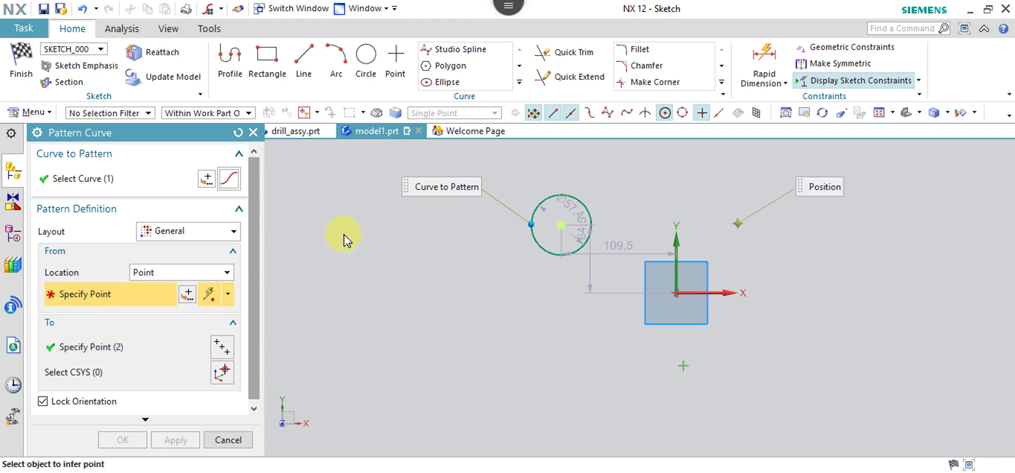
click(560, 225)
click(76, 292)
click(217, 440)
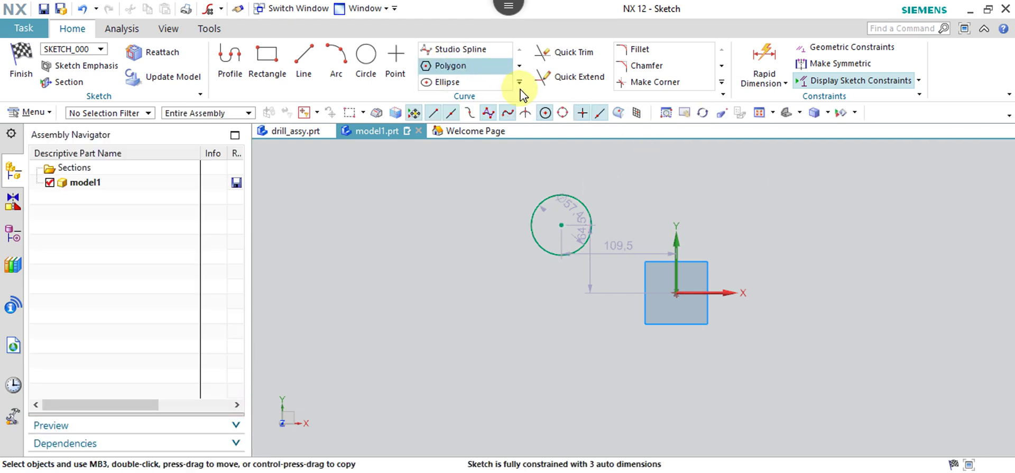
Start a new Pattern Curve with General layout and the circle as the curve
click(520, 82)
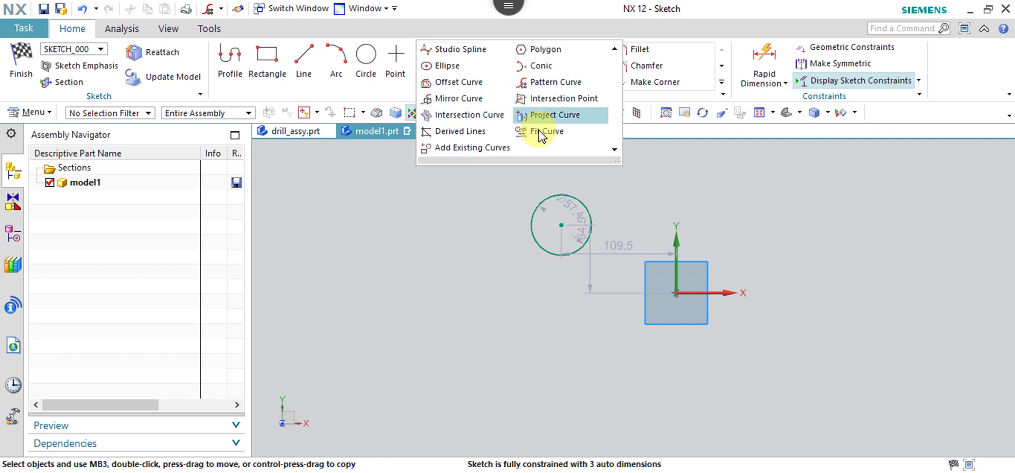
click(553, 82)
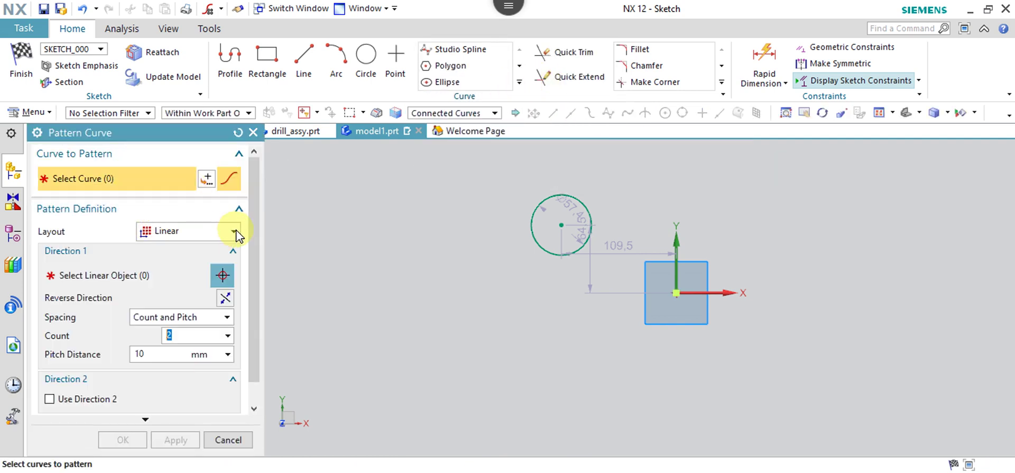
click(233, 230)
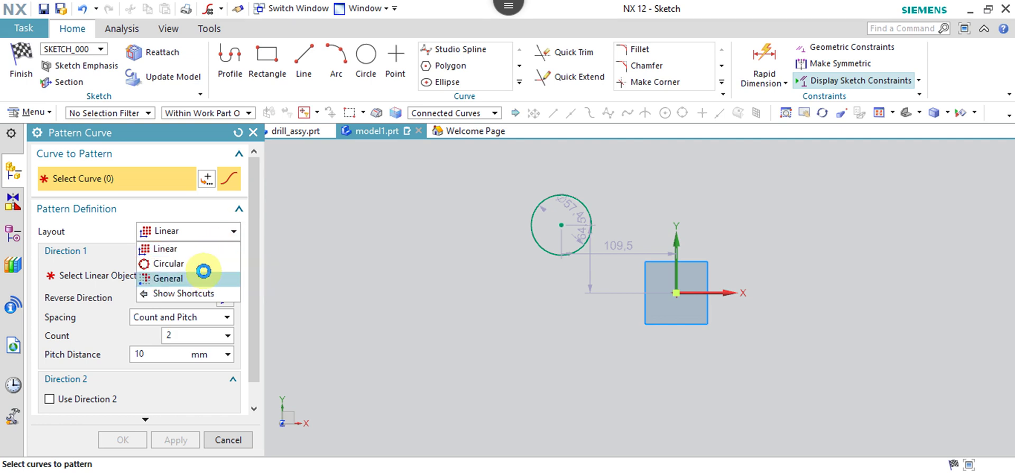
click(206, 278)
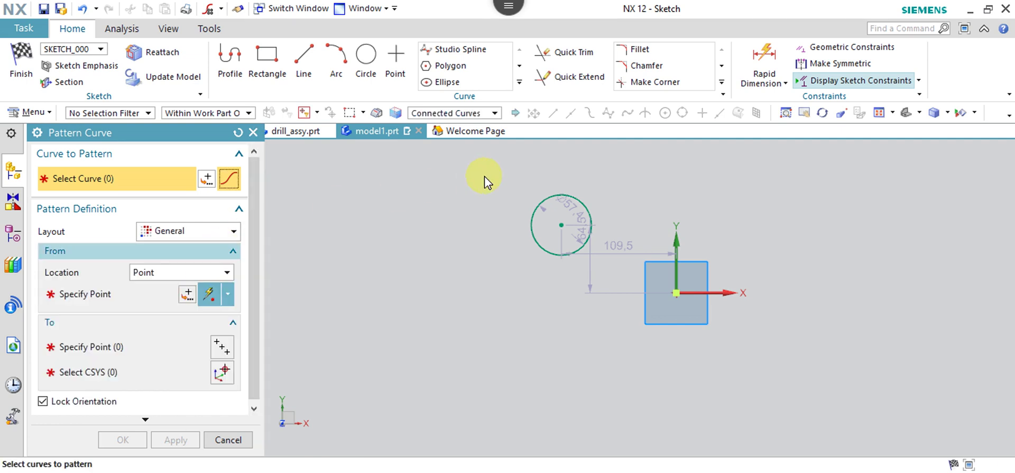
click(551, 201)
Pick the circle centre as the From point, then return to the origin setting
click(77, 301)
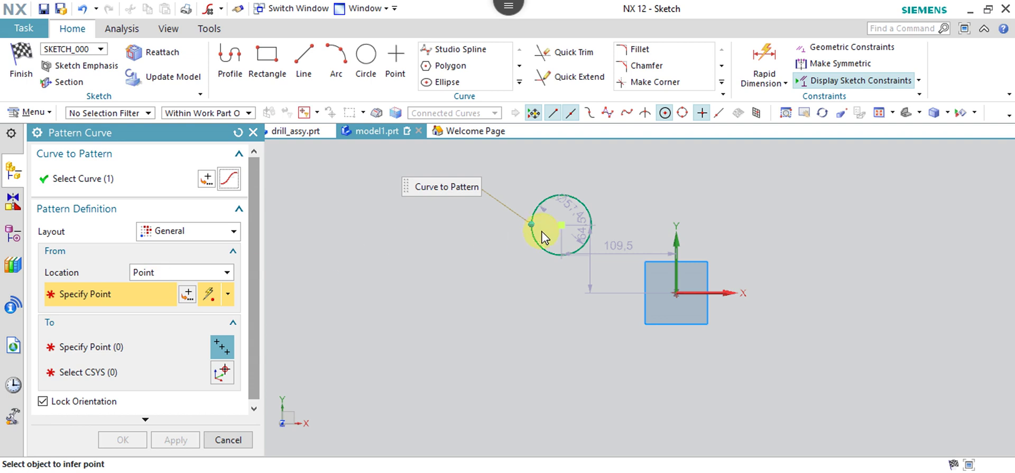
click(561, 225)
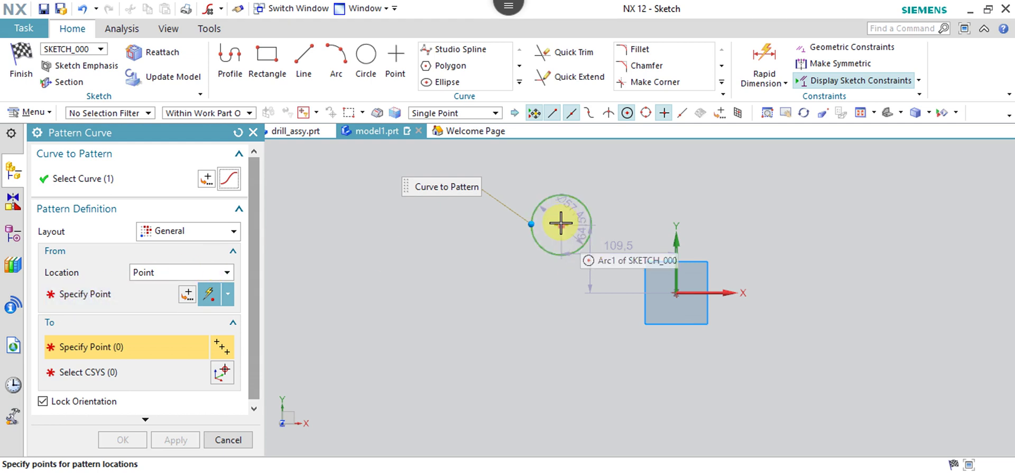
click(79, 298)
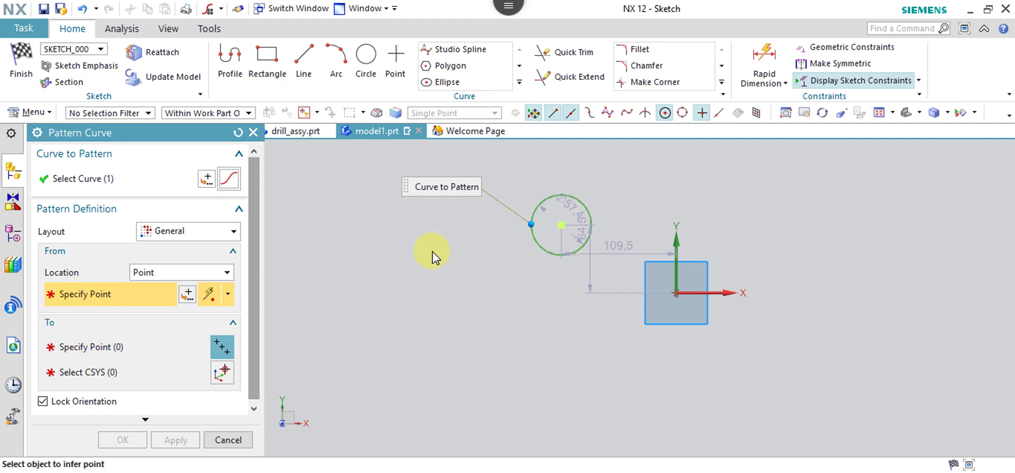
Set the circle's Arc Center as the From point and place a copy up-right of the square
click(558, 230)
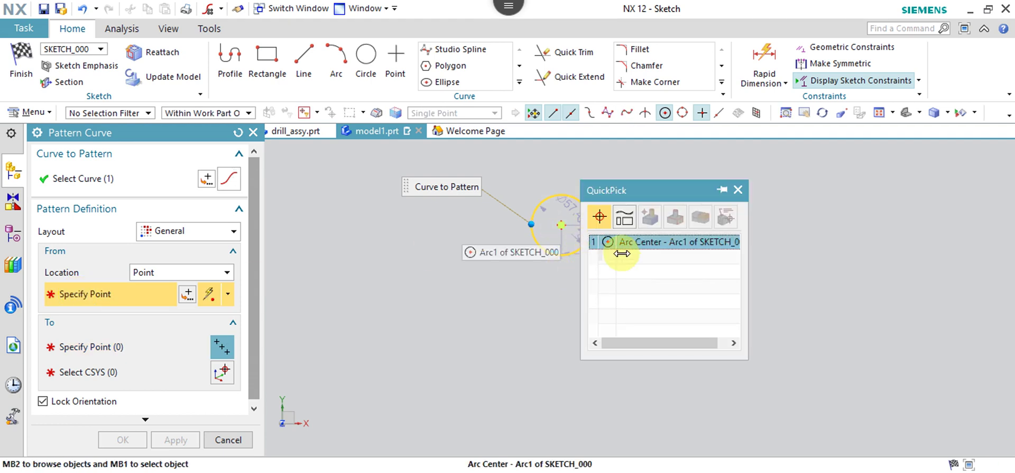
click(636, 244)
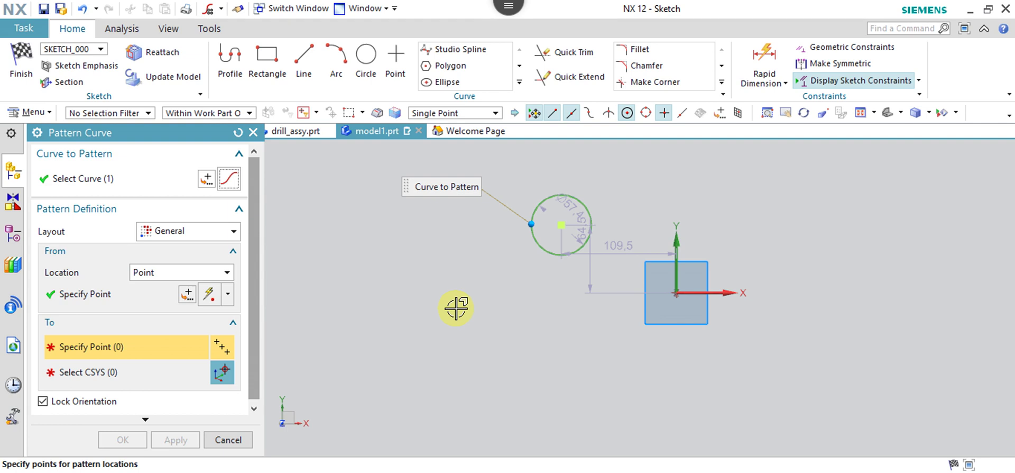
click(788, 235)
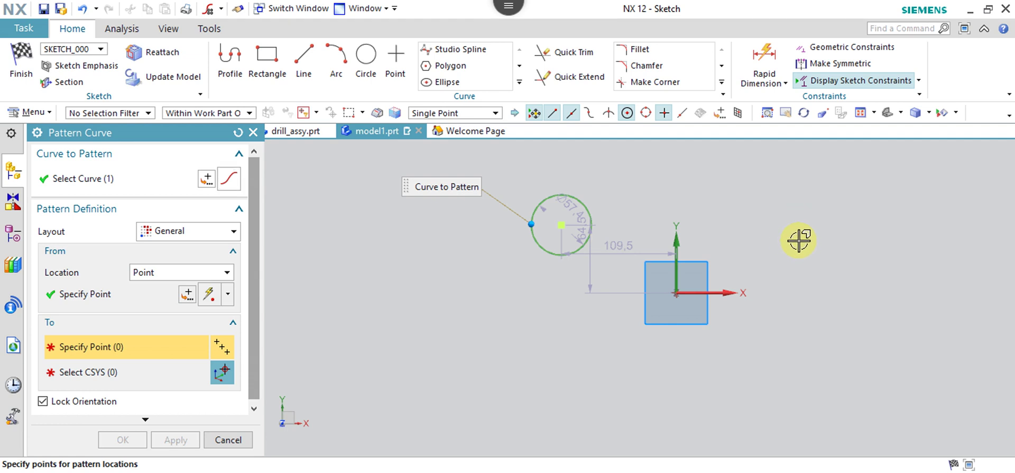
Add copies right of, below, and lower-left of the square, and left of the original circle
click(832, 324)
click(669, 392)
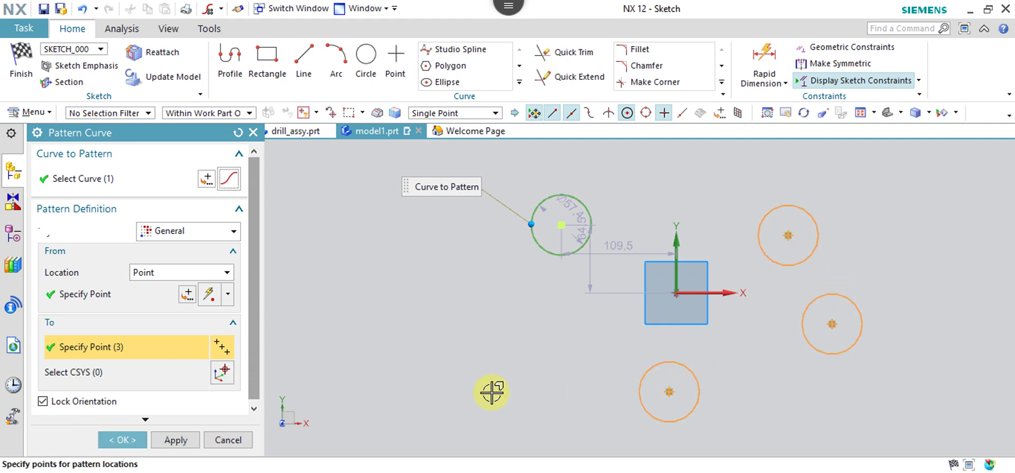
click(428, 376)
click(439, 276)
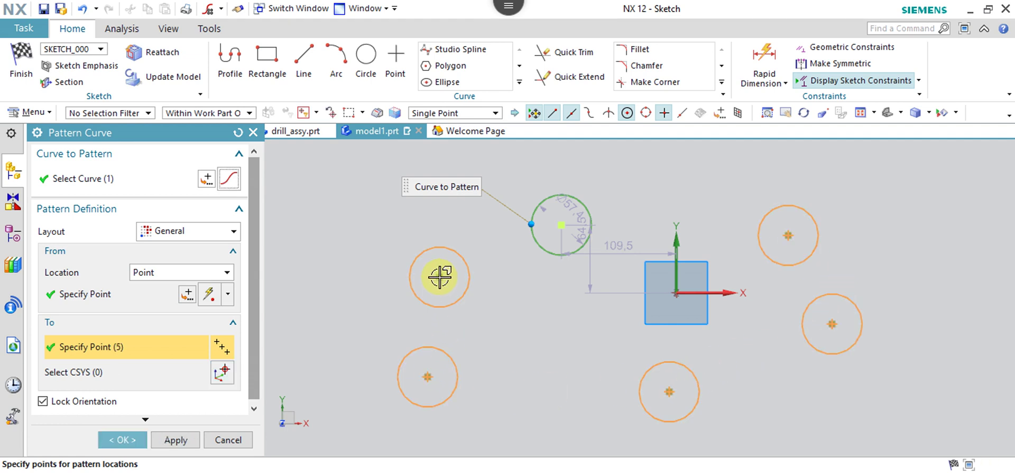